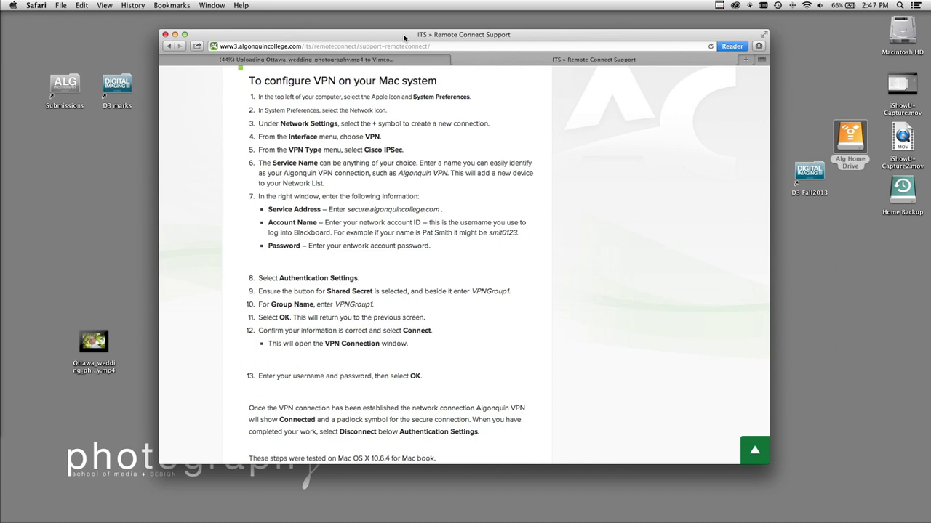
Minimize Safari's Remote Connect Support page to bring the Network settings forward
{"action": "left_click", "coordinate": [174, 34]}
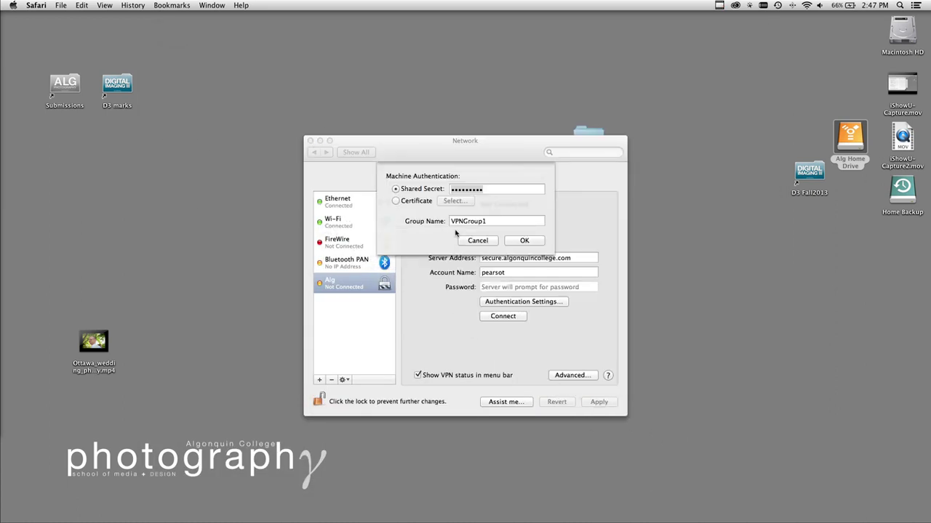
Cancel the Authentication Settings sheet and minimize the Network window
{"action": "left_click", "coordinate": [477, 241]}
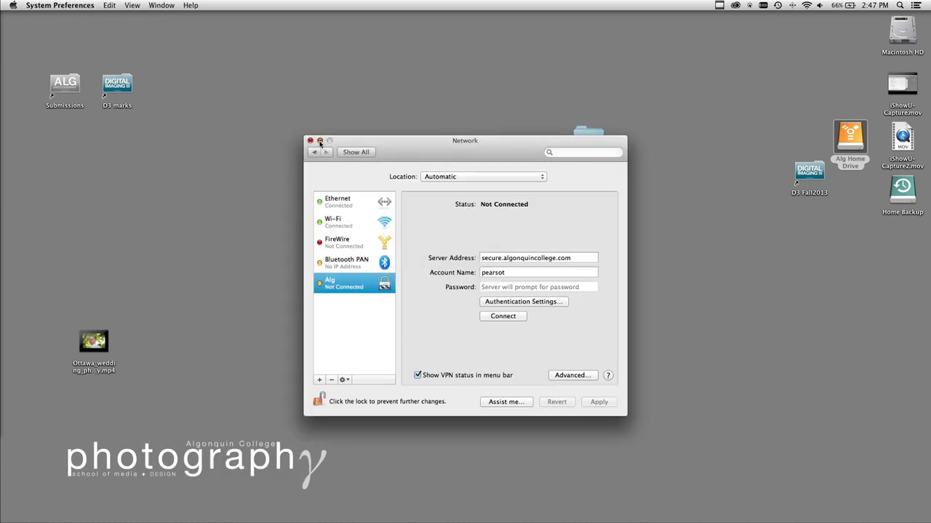
{"action": "left_click", "coordinate": [320, 140]}
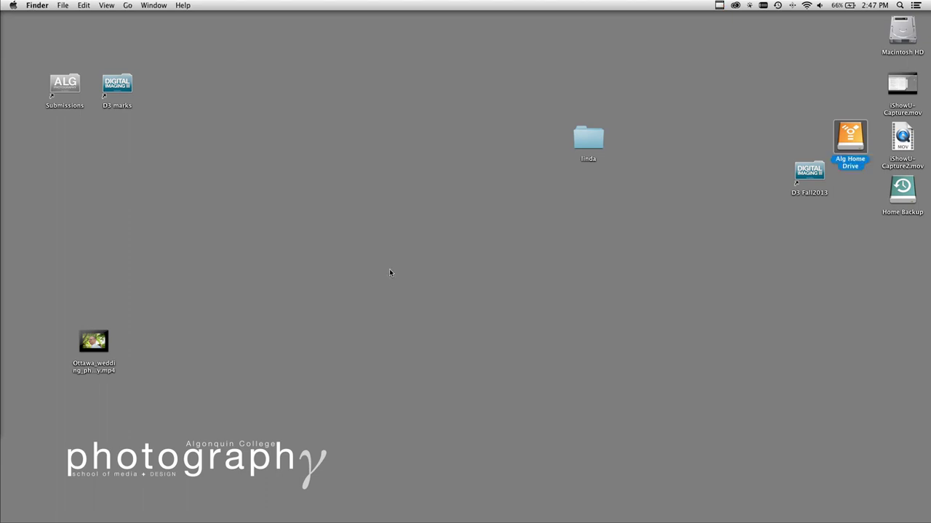
{"action": "key", "text": "super"}
{"action": "key", "text": "super+k"}
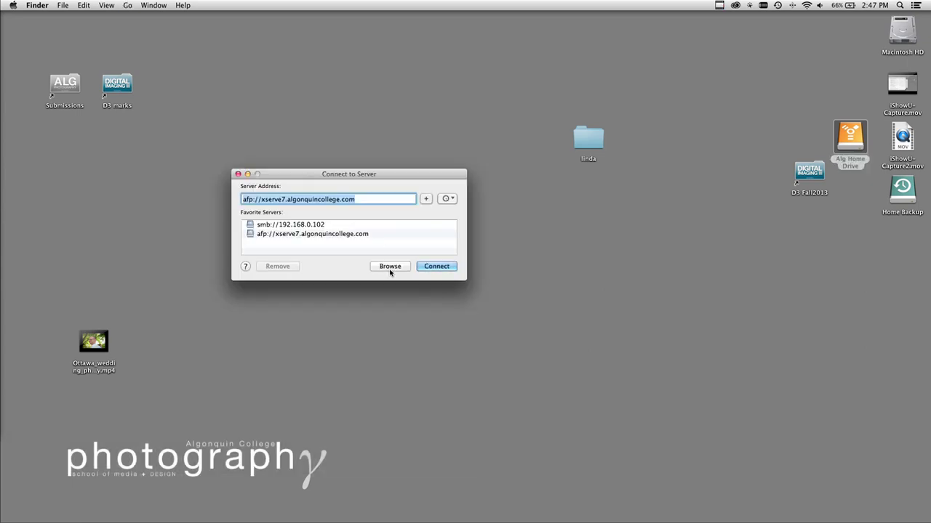
{"action": "left_click", "coordinate": [444, 267]}
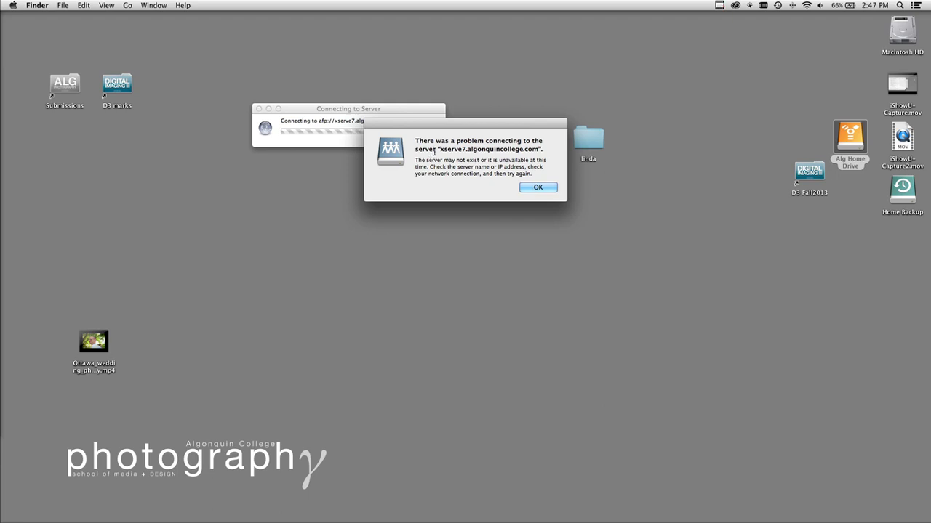
{"action": "left_click", "coordinate": [535, 188]}
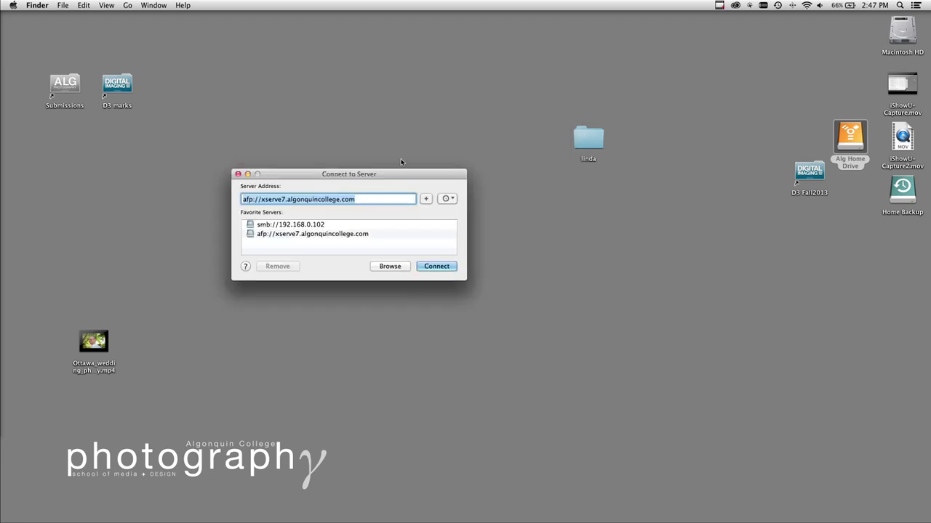
{"action": "left_click", "coordinate": [237, 175]}
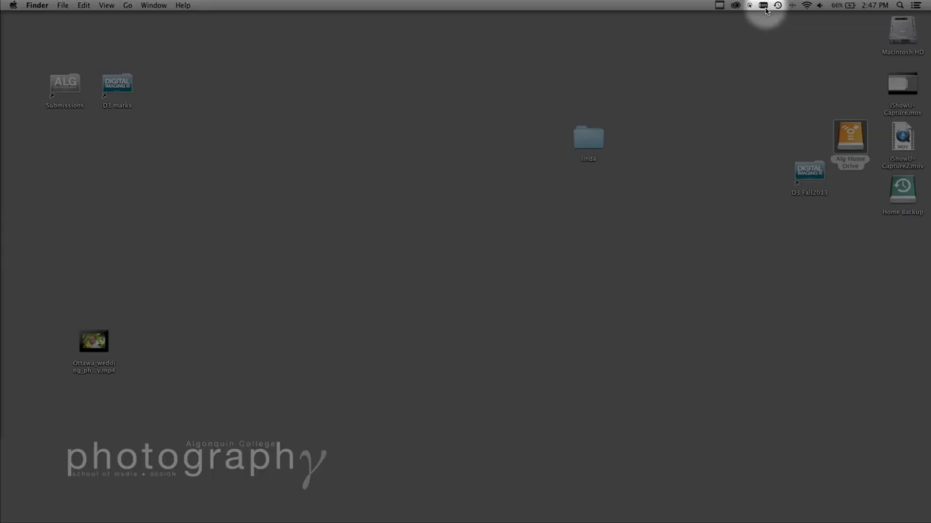
Connect the Alg VPN from the menu-bar VPN icon, signing in with the account password
{"action": "left_click", "coordinate": [763, 6]}
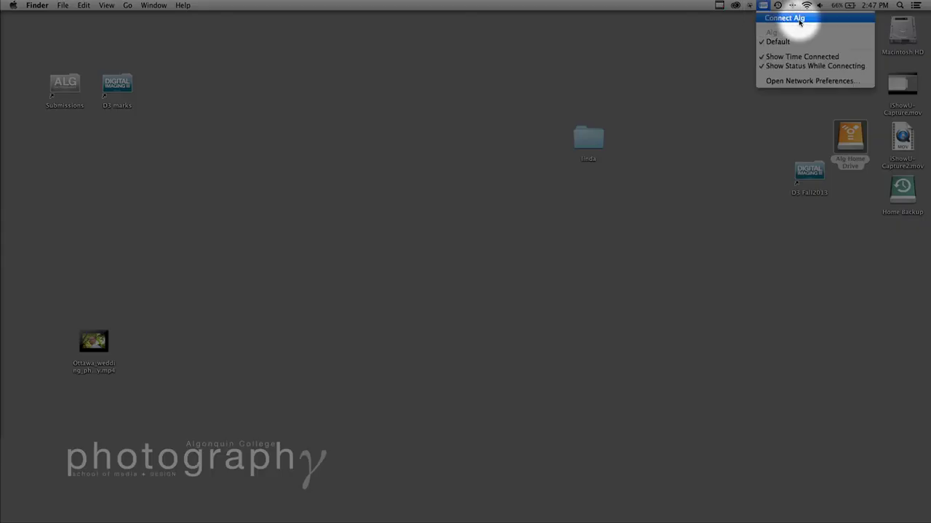
{"action": "left_click", "coordinate": [796, 18]}
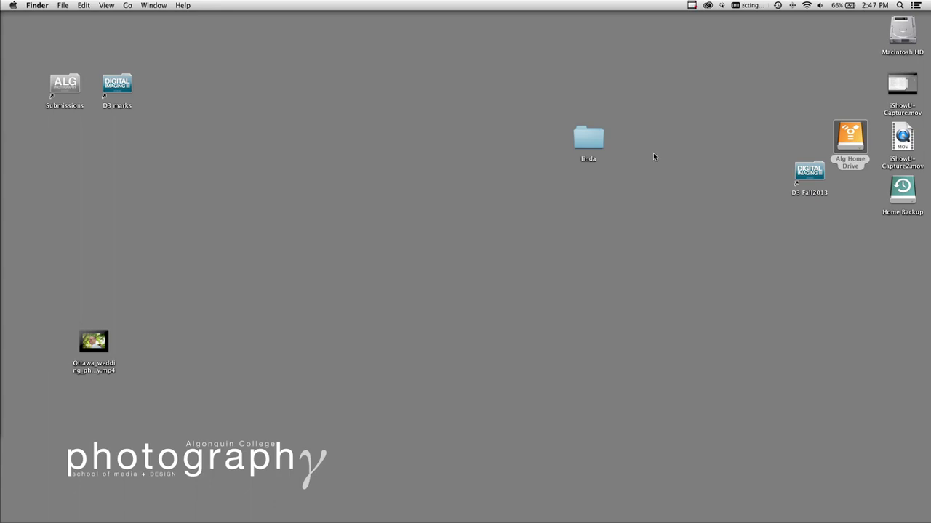
{"action": "type", "text": "r"}
{"action": "key", "text": "BackSpace"}
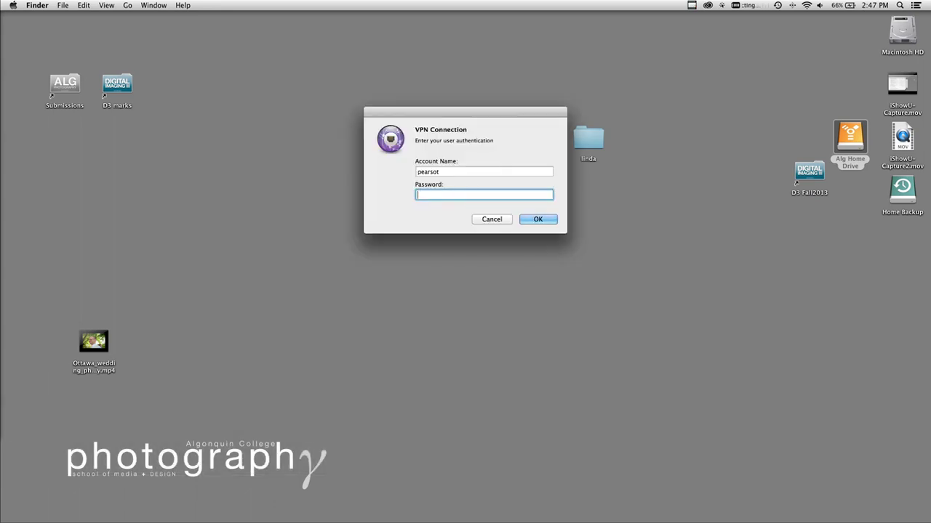
{"action": "type", "text": "•••••••••••"}
{"action": "key", "text": "Return"}
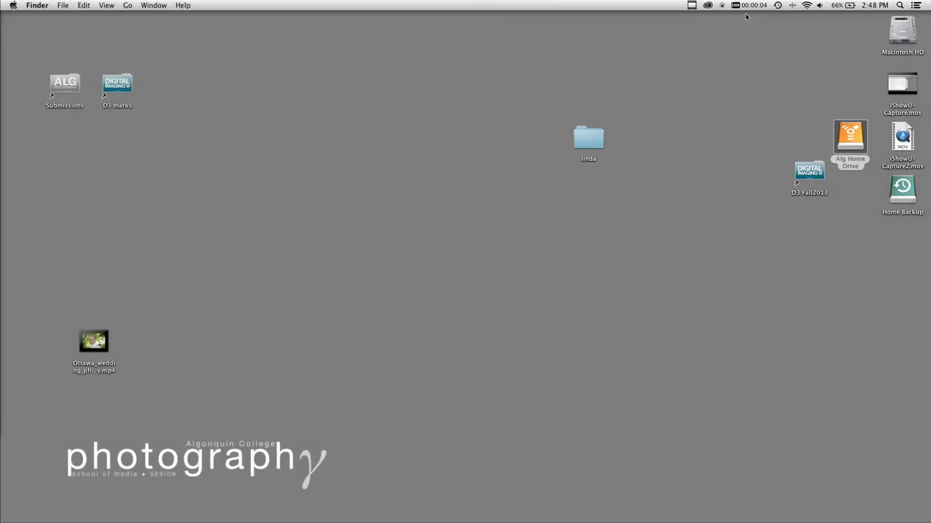
Mount the college's Photography share from the remembered server with Cmd+K
{"action": "key", "text": "super+k"}
{"action": "key", "text": "Return"}
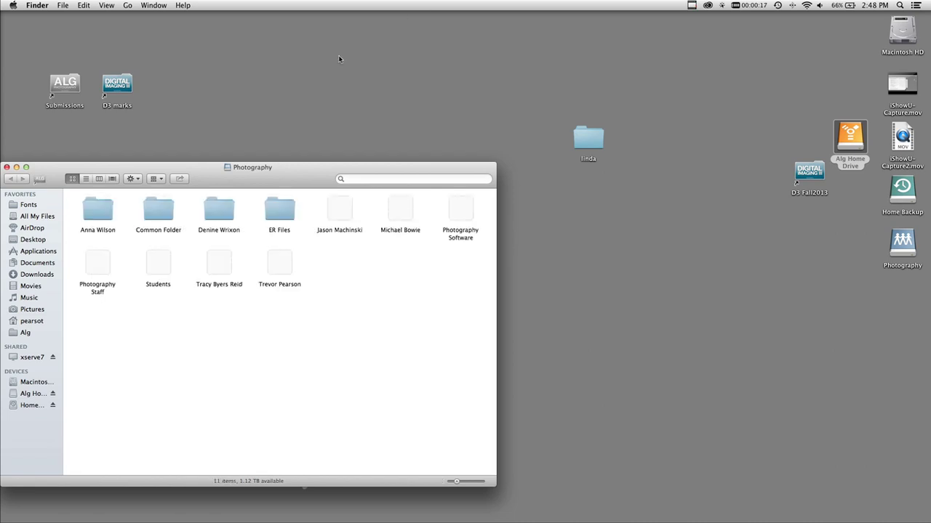
{"action": "left_click_drag", "start_coordinate": [268, 181], "coordinate": [432, 118]}
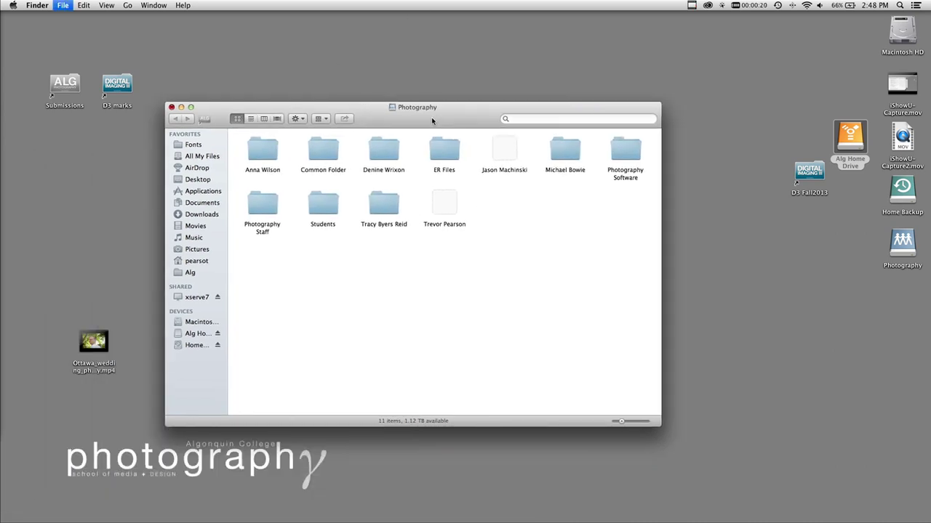
Close the Photography window and eject the Photography volume with Cmd+E
{"action": "key", "text": "super+w"}
{"action": "left_click", "coordinate": [902, 244]}
{"action": "key", "text": "super+e"}
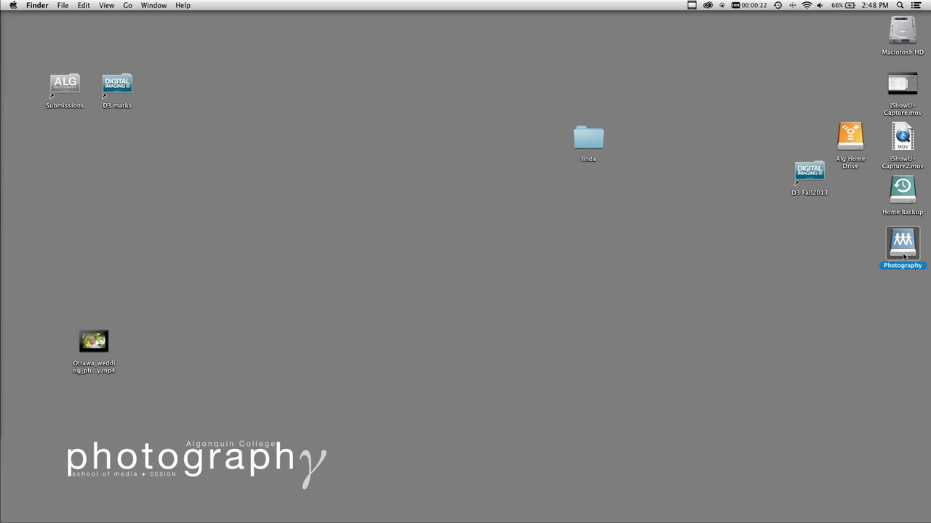
{"action": "key", "text": "super+e"}
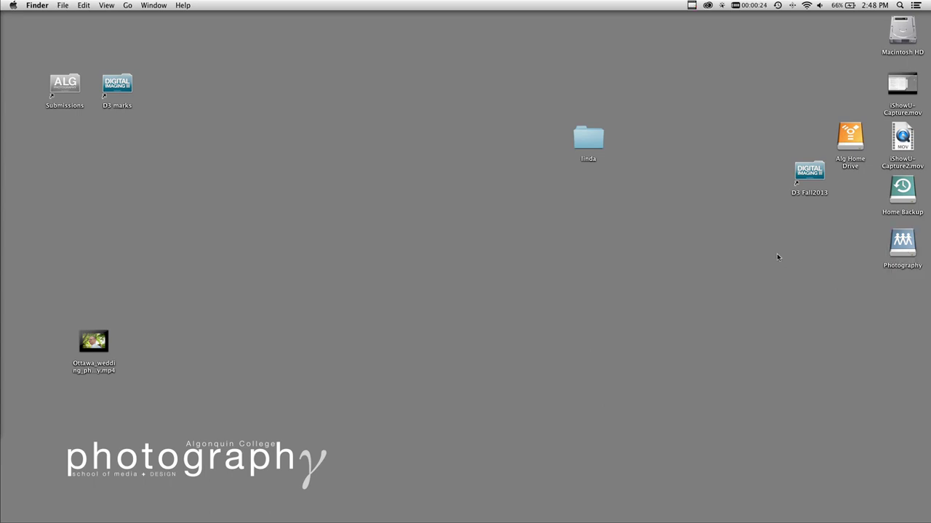
{"action": "left_click", "coordinate": [913, 251]}
{"action": "key", "text": "super+e"}
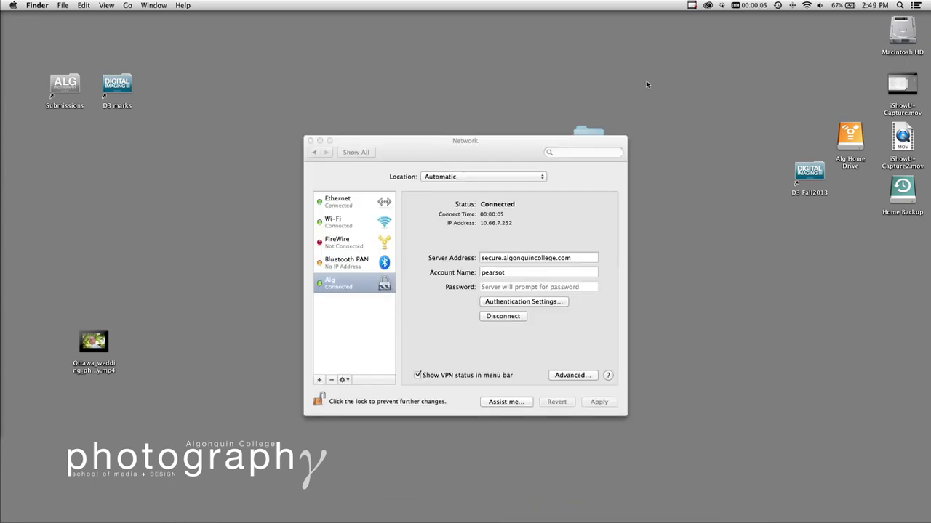
Disconnect the Alg VPN from the menu-bar VPN icon
{"action": "left_click_drag", "start_coordinate": [496, 140], "coordinate": [262, 238]}
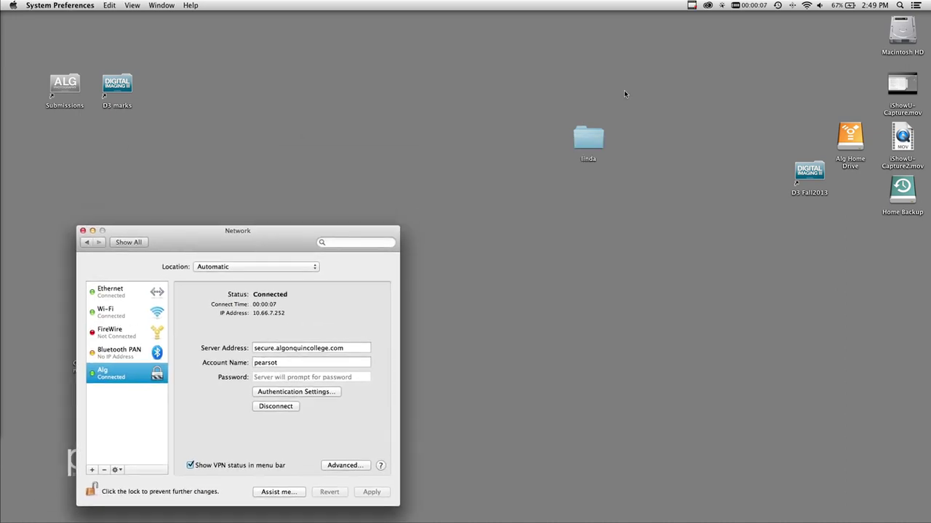
{"action": "left_click", "coordinate": [759, 6]}
{"action": "left_click", "coordinate": [756, 18]}
Quit System Preferences, reopen it from the Apple menu, and go to Network
{"action": "left_click_drag", "start_coordinate": [228, 242], "coordinate": [384, 58]}
{"action": "left_click", "coordinate": [282, 58]}
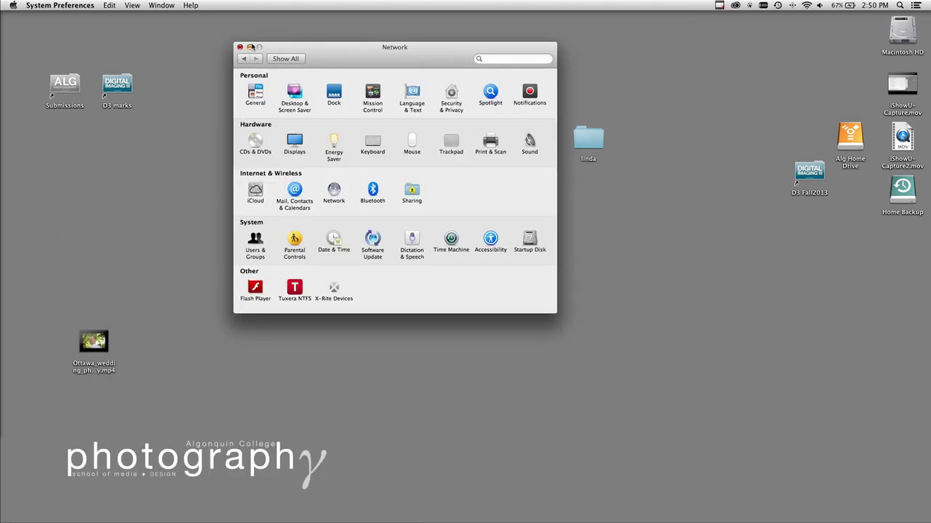
{"action": "left_click", "coordinate": [240, 47]}
{"action": "left_click", "coordinate": [15, 6]}
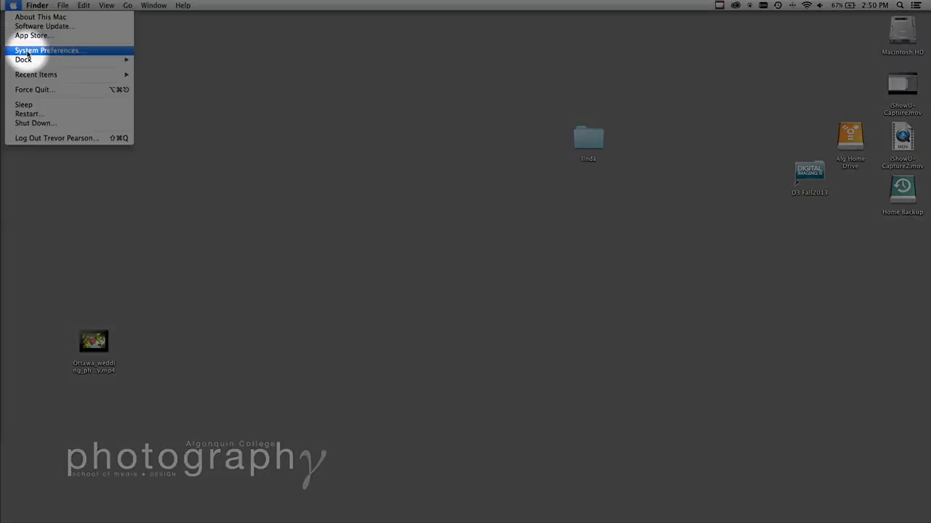
{"action": "left_click", "coordinate": [27, 51]}
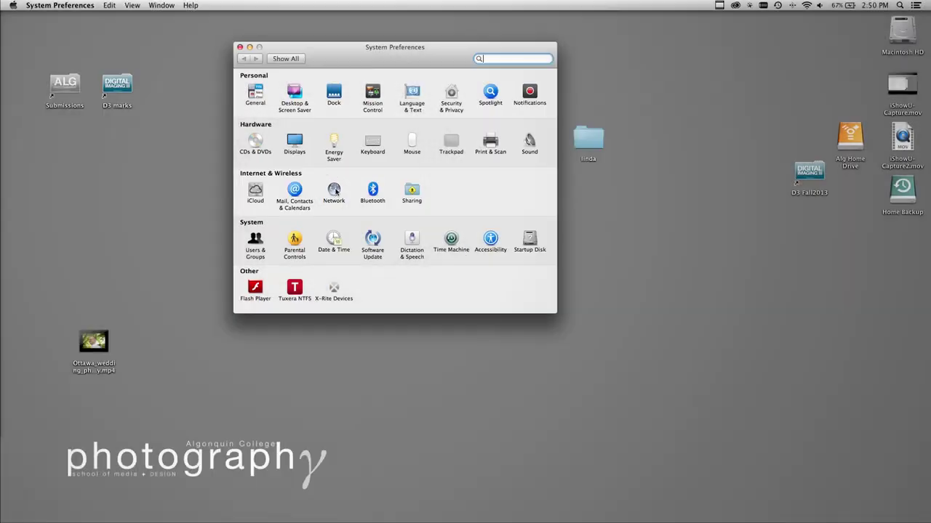
{"action": "left_click", "coordinate": [335, 191]}
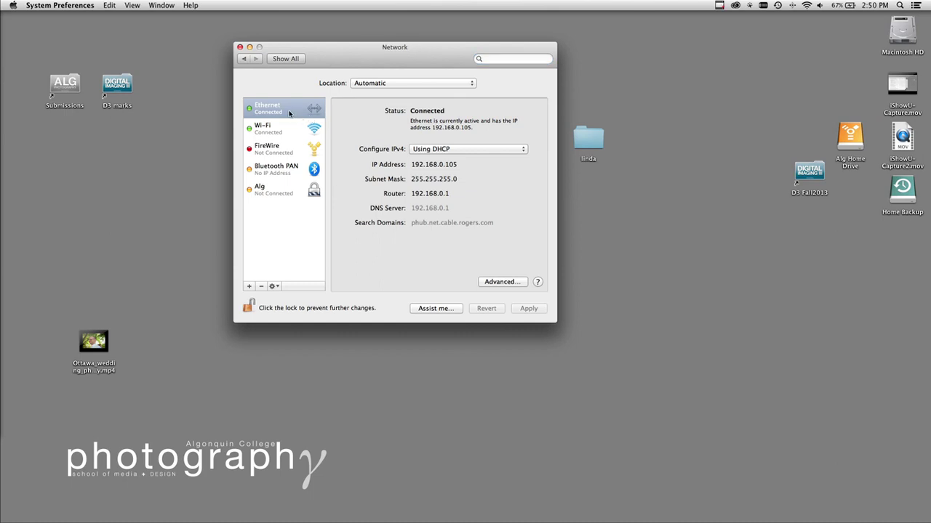
Turn Wi-Fi off from the menu-bar Wi-Fi icon
{"action": "left_click", "coordinate": [814, 6]}
{"action": "left_click", "coordinate": [789, 30]}
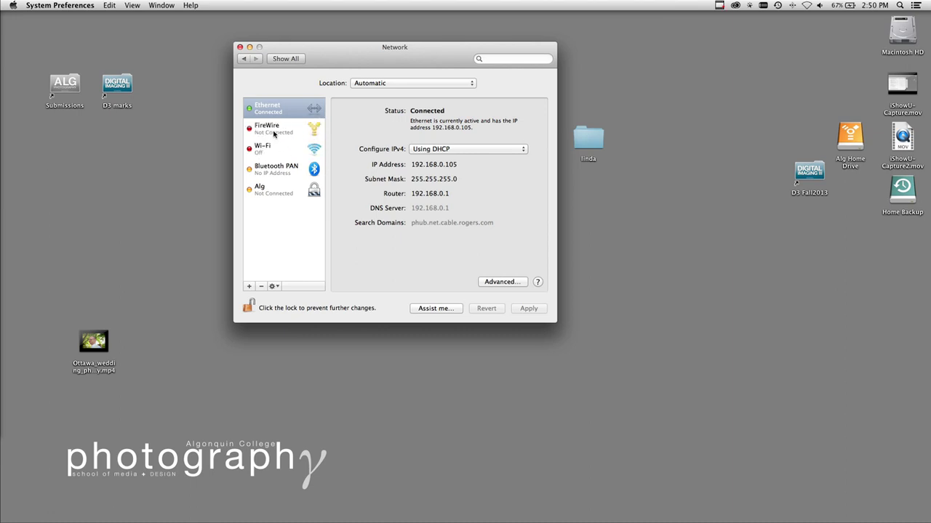
{"action": "left_click", "coordinate": [274, 133]}
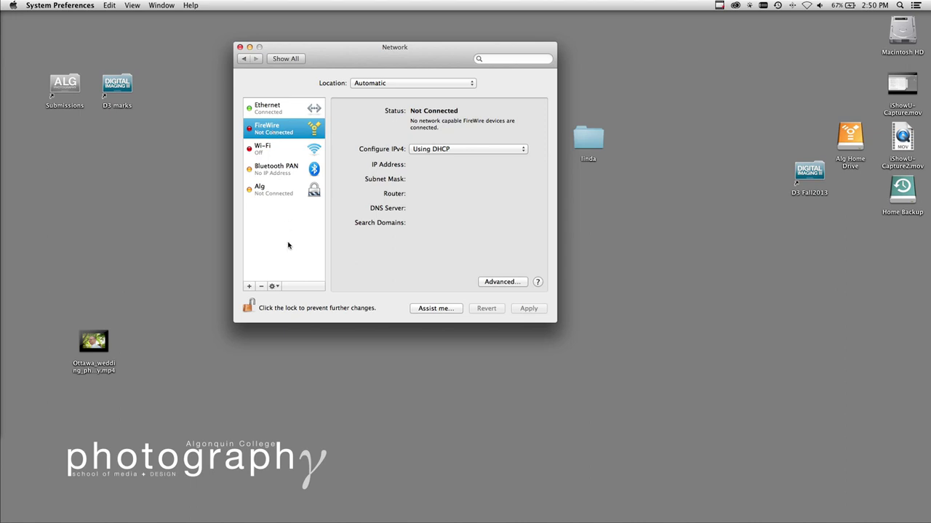
Review the Ethernet, Wi-Fi, Bluetooth PAN and Alg VPN entries in the Network list
{"action": "left_click", "coordinate": [282, 104]}
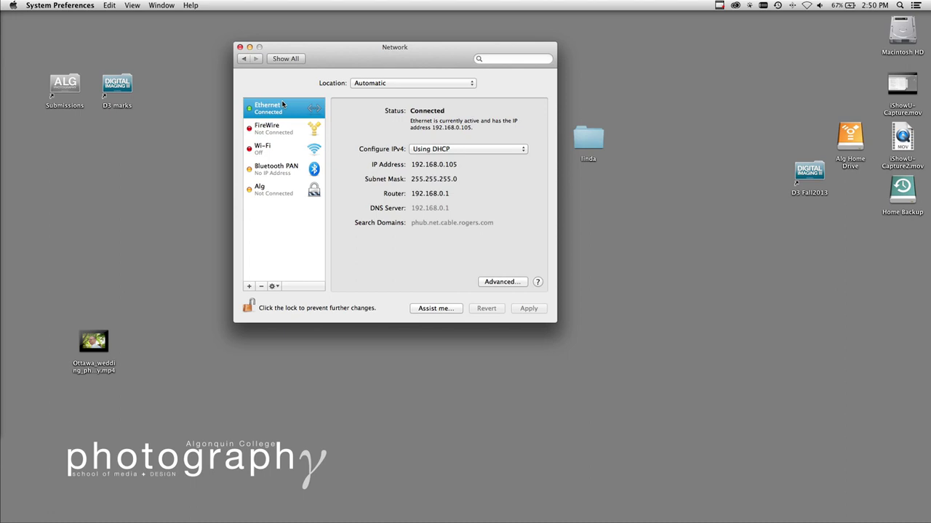
{"action": "left_click", "coordinate": [268, 149]}
{"action": "left_click", "coordinate": [276, 181]}
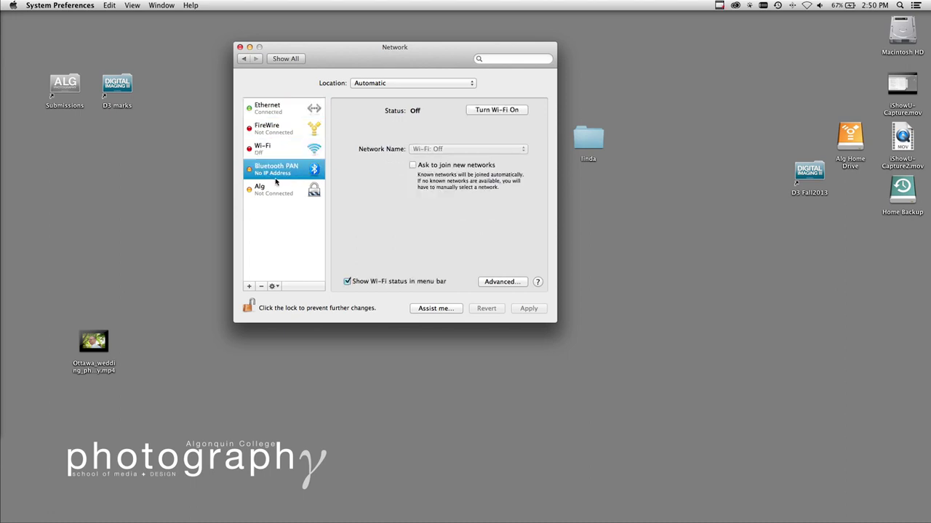
{"action": "left_click", "coordinate": [276, 193]}
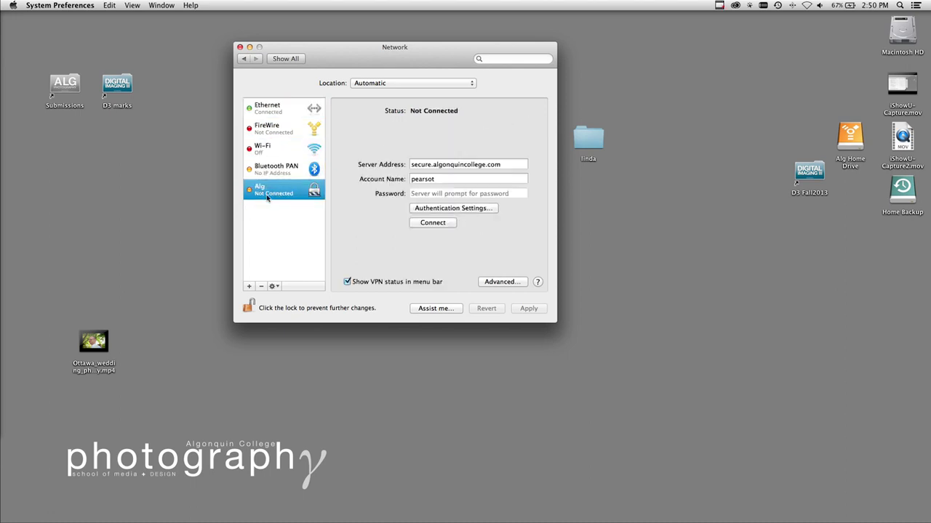
{"action": "left_click", "coordinate": [249, 288]}
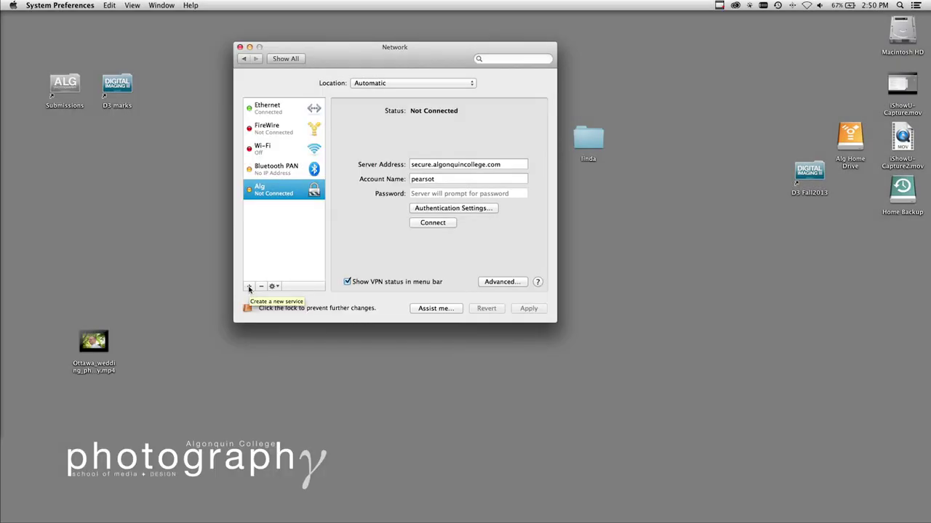
Add a VPN service of type Cisco IPSec named 'Algonquin College VPN'
{"action": "left_click", "coordinate": [249, 288]}
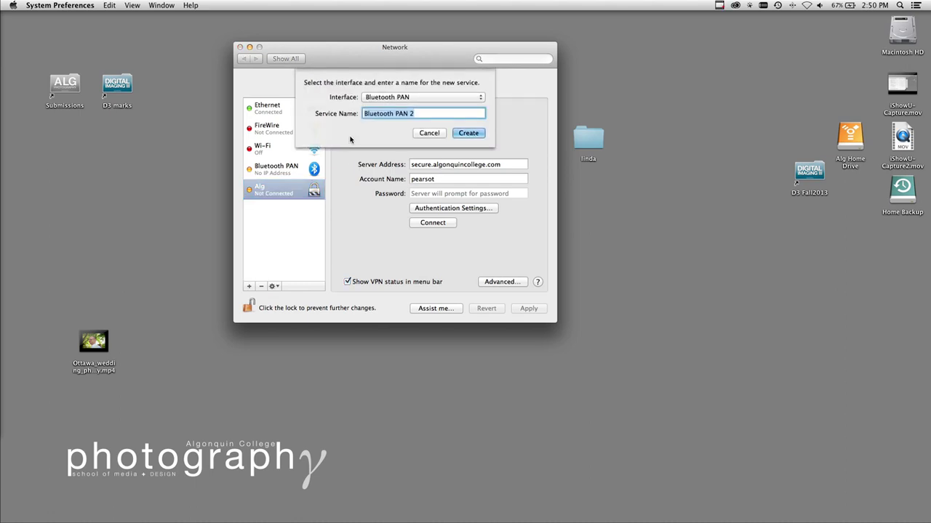
{"action": "left_click", "coordinate": [437, 99]}
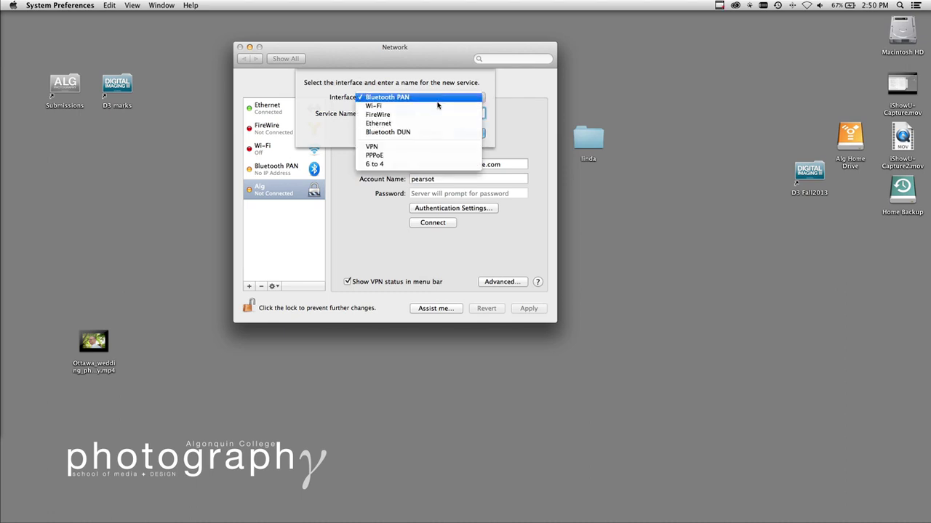
{"action": "left_click", "coordinate": [411, 149]}
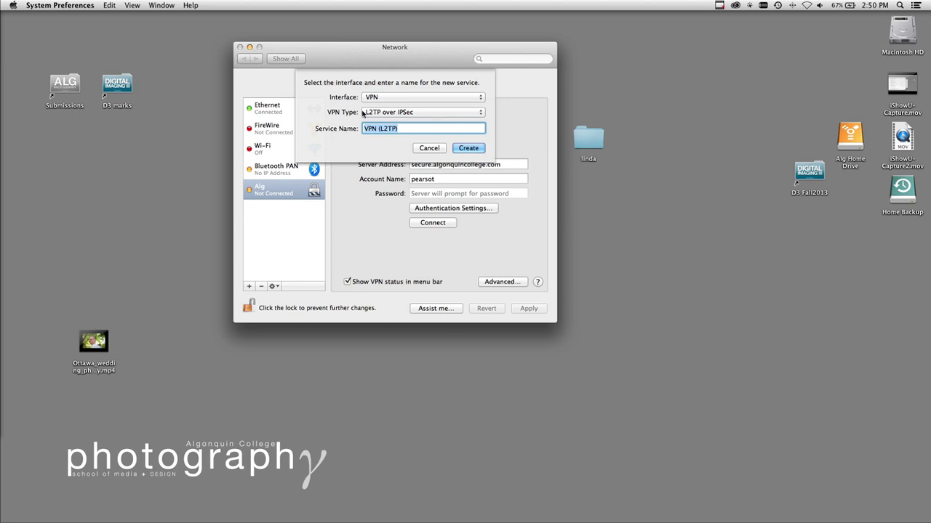
{"action": "left_click", "coordinate": [407, 112]}
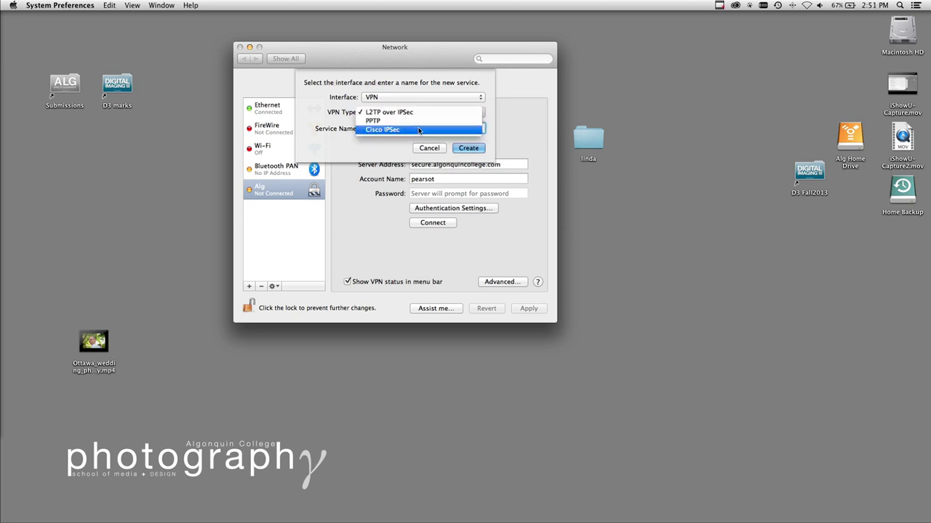
{"action": "left_click", "coordinate": [418, 131]}
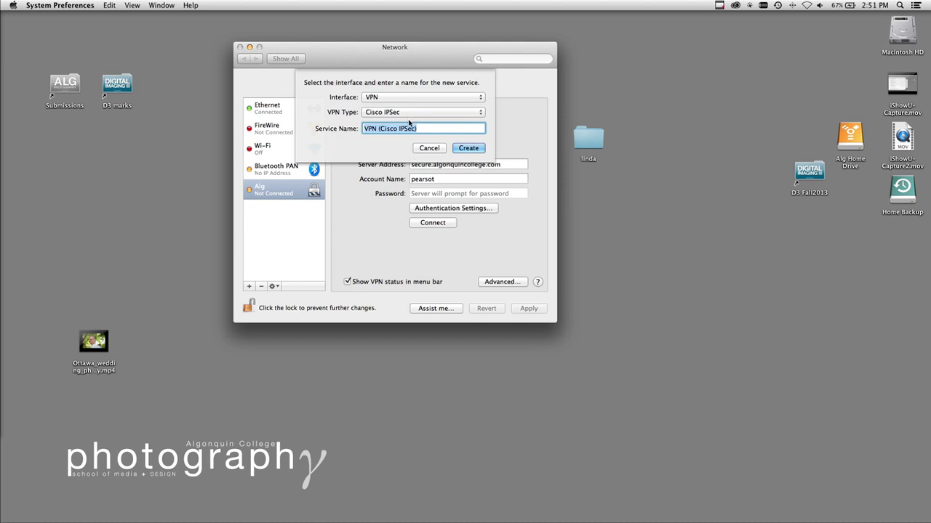
{"action": "type", "text": "Al"}
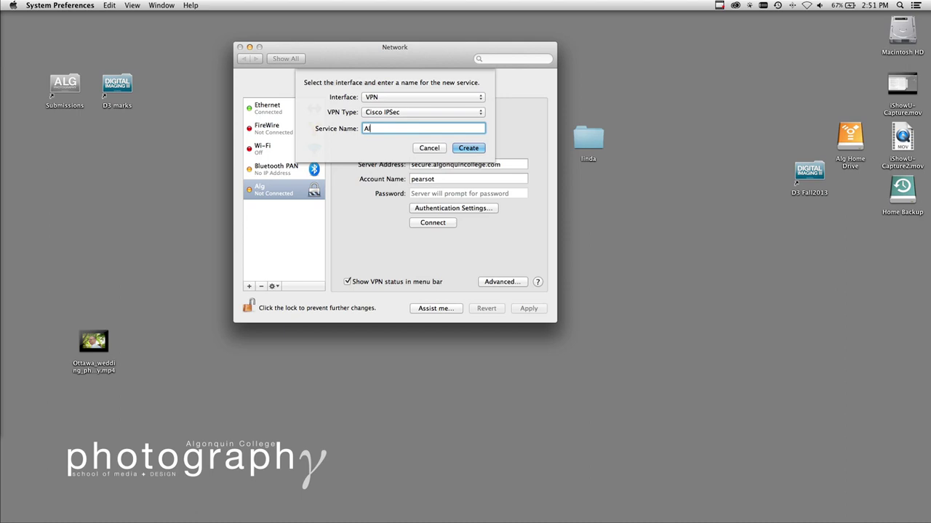
{"action": "type", "text": "gonquin College VPN"}
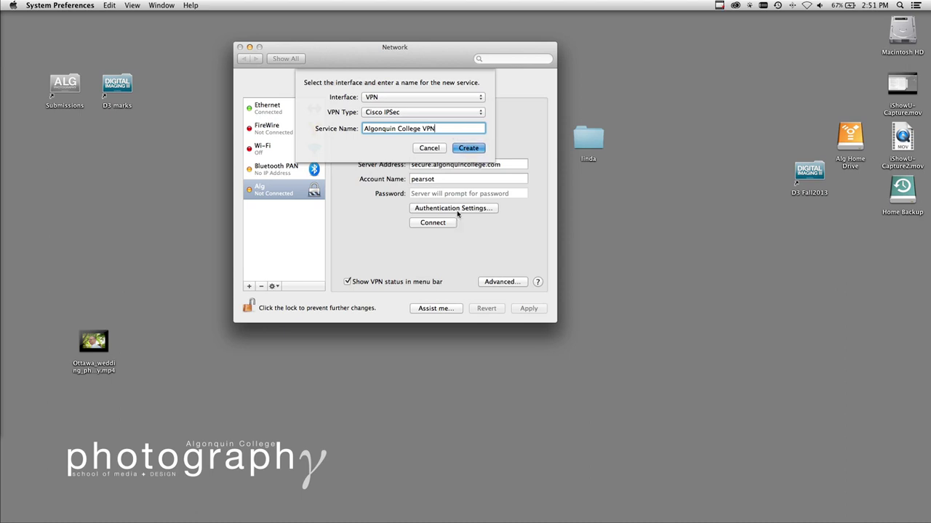
{"action": "key", "text": "Return"}
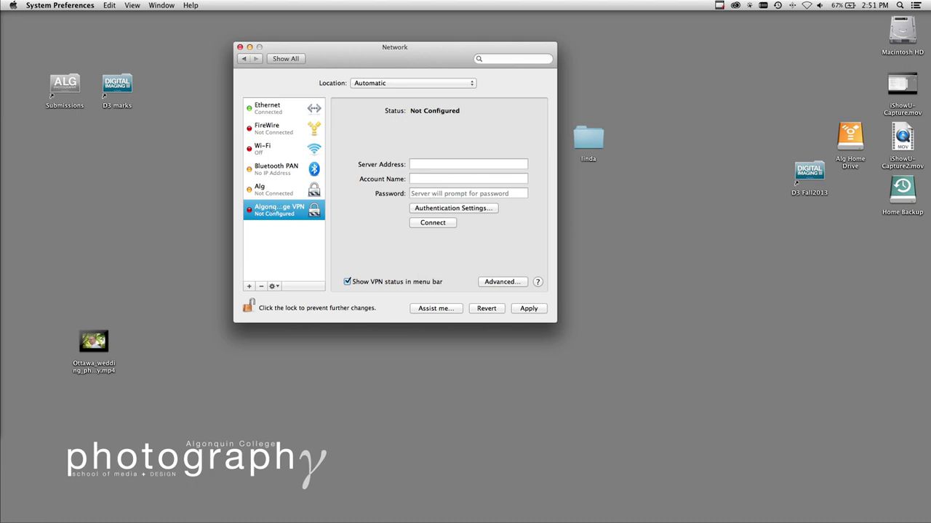
Enter server address secure.algonquincollege.com and the network account name for the VPN
{"action": "left_click", "coordinate": [464, 164]}
{"action": "type", "text": "secure."}
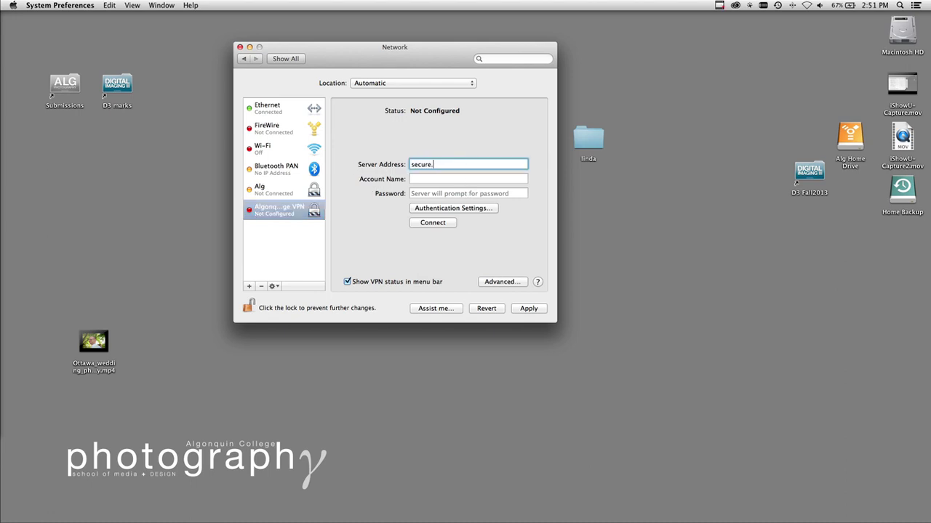
{"action": "type", "text": "algonquincollege.com"}
{"action": "left_click", "coordinate": [496, 180]}
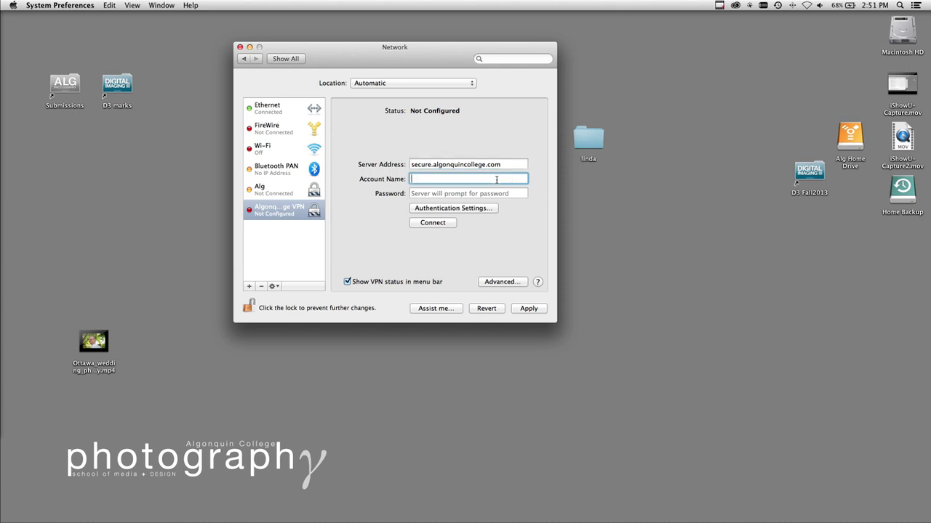
{"action": "type", "text": "pearsto"}
{"action": "key", "text": "BackSpace"}
{"action": "left_click", "coordinate": [455, 194]}
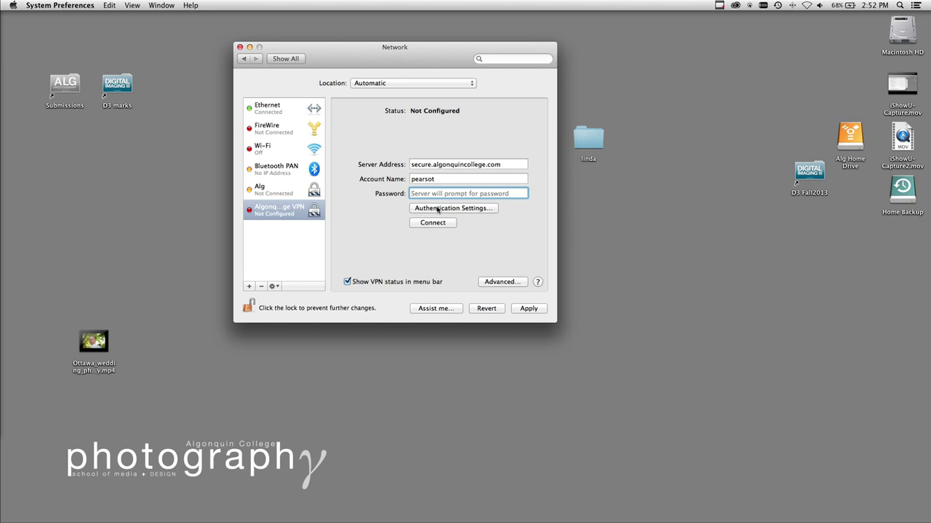
Enter the shared secret in the VPN's Authentication Settings
{"action": "left_click", "coordinate": [477, 211]}
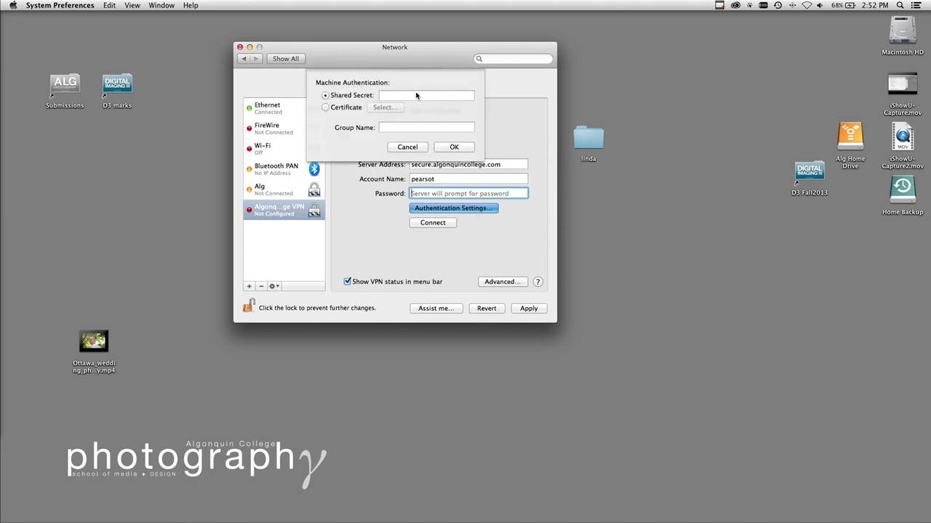
{"action": "left_click", "coordinate": [399, 95]}
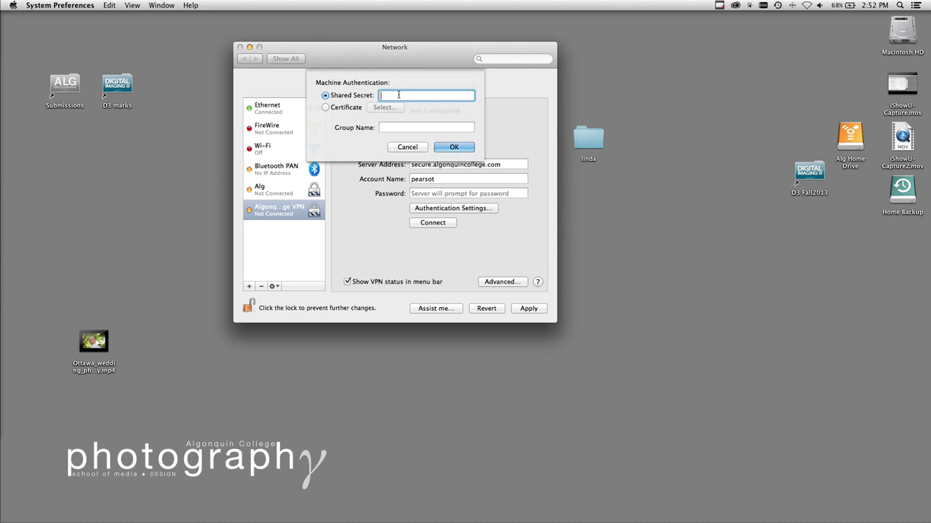
{"action": "type", "text": "••"}
{"action": "type", "text": "•••••"}
Set the group name to VPNGroup1 and confirm the authentication settings
{"action": "left_click", "coordinate": [438, 127]}
{"action": "type", "text": "VPNGroup1"}
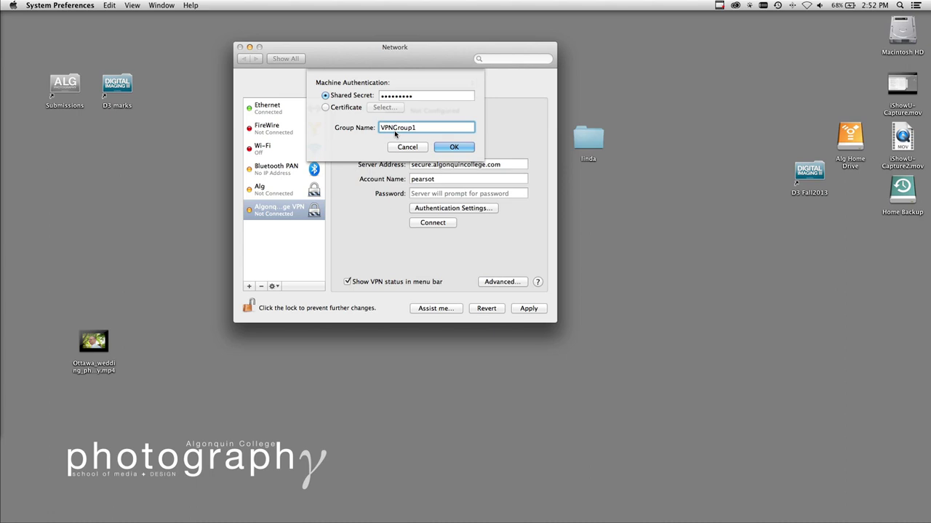
{"action": "left_click_drag", "start_coordinate": [417, 130], "coordinate": [380, 130]}
{"action": "key", "text": "shift+Tab"}
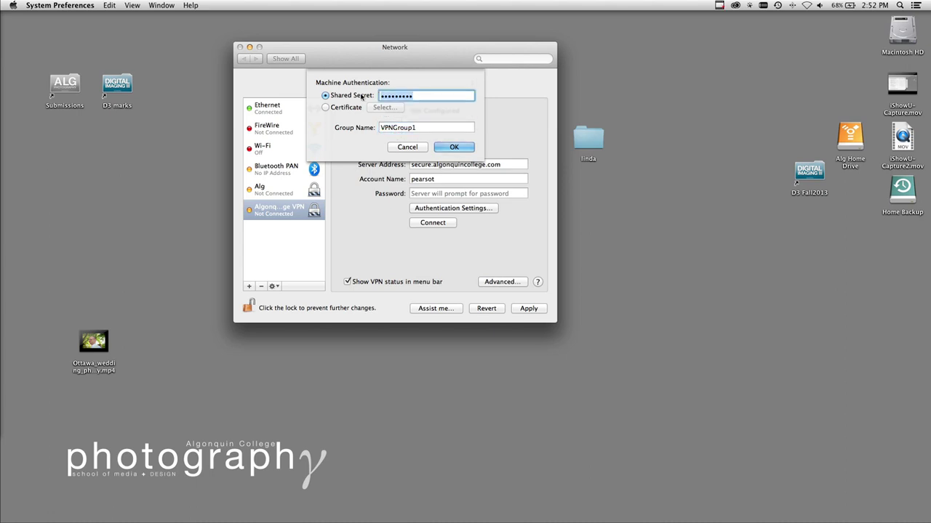
{"action": "left_click", "coordinate": [362, 97]}
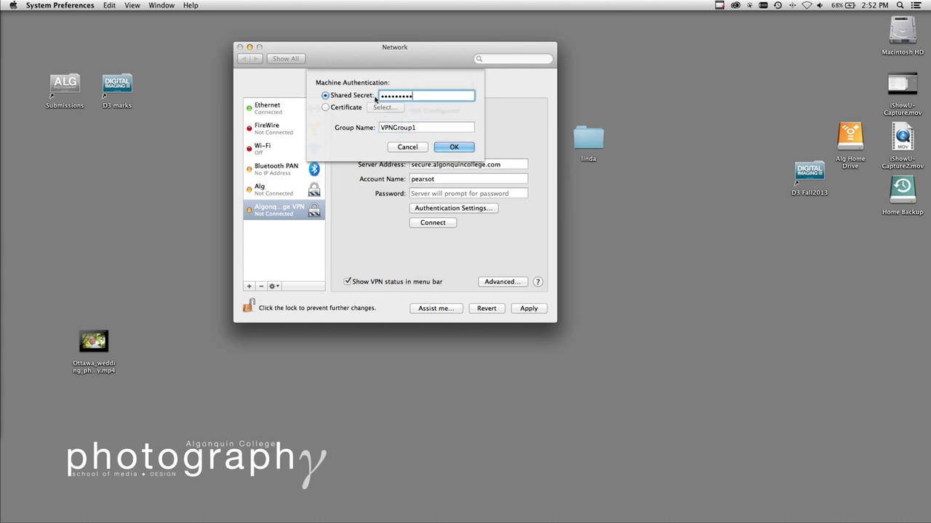
{"action": "left_click", "coordinate": [452, 148]}
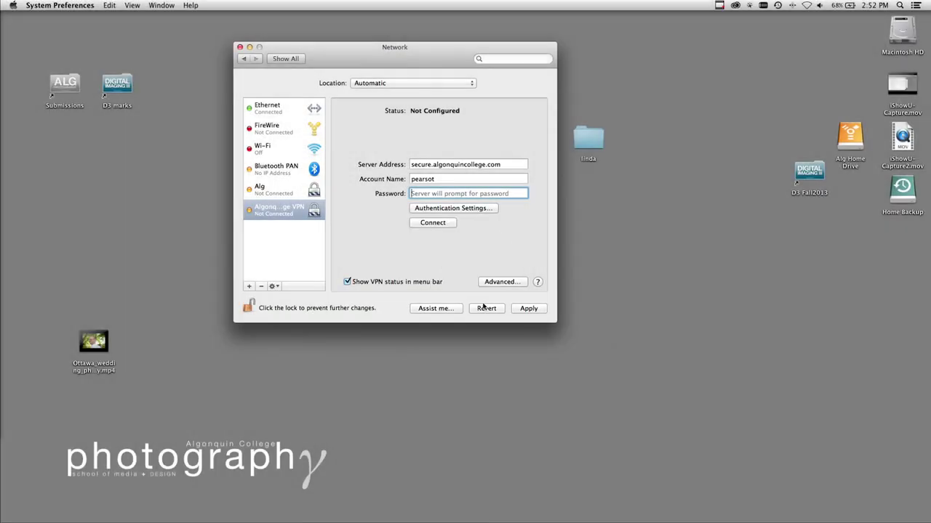
Apply the settings and connect Algonquin College VPN from the menu bar with the password
{"action": "left_click", "coordinate": [517, 310]}
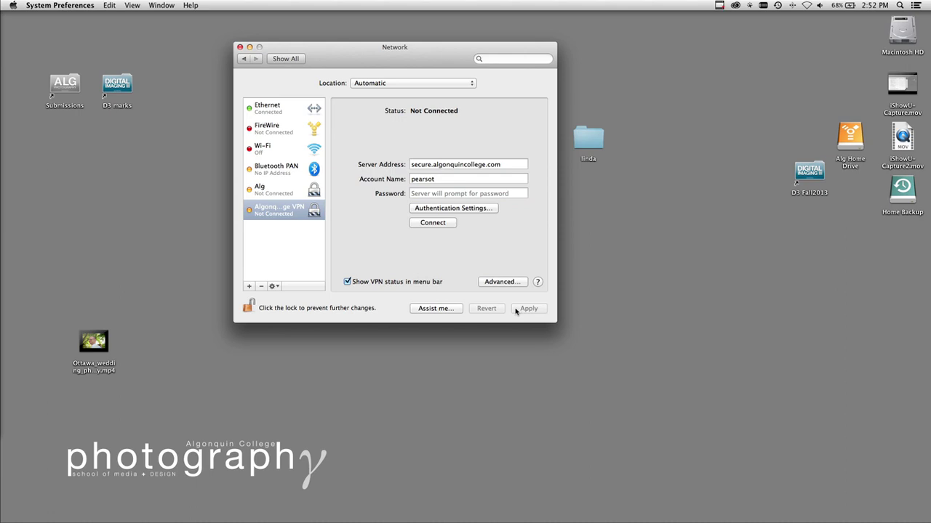
{"action": "left_click", "coordinate": [763, 5]}
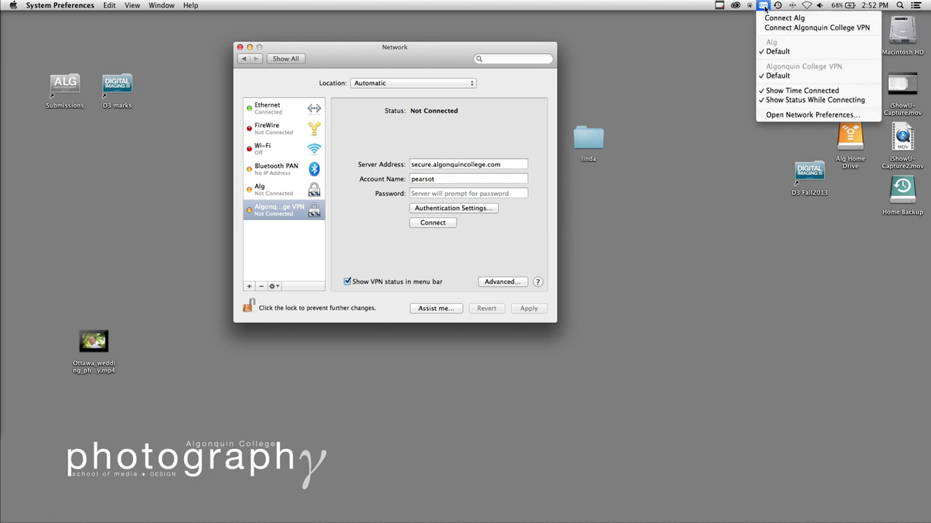
{"action": "left_click", "coordinate": [773, 11]}
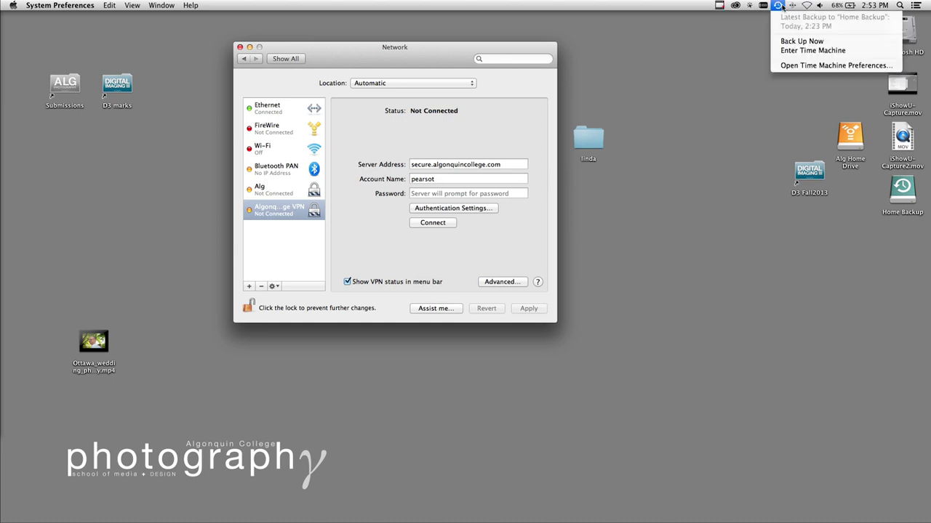
{"action": "mouse_move", "coordinate": [765, 6]}
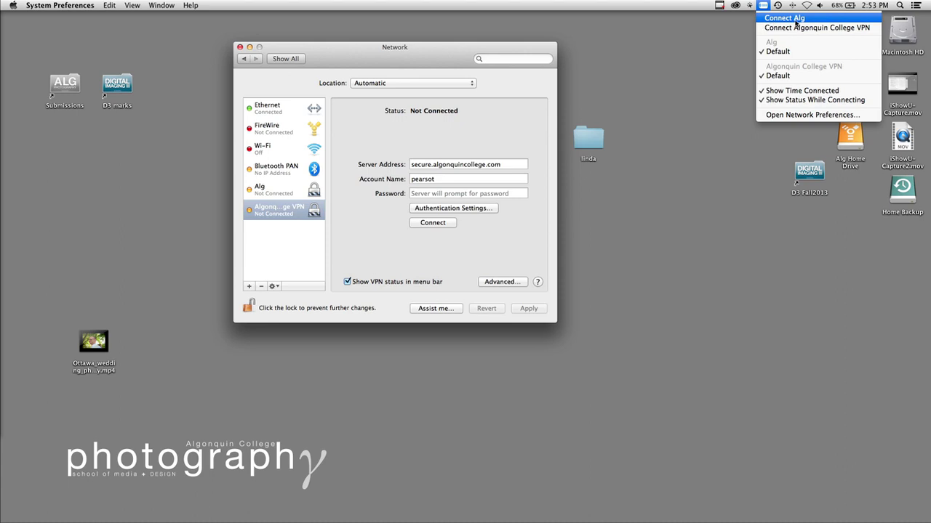
{"action": "left_click", "coordinate": [847, 30]}
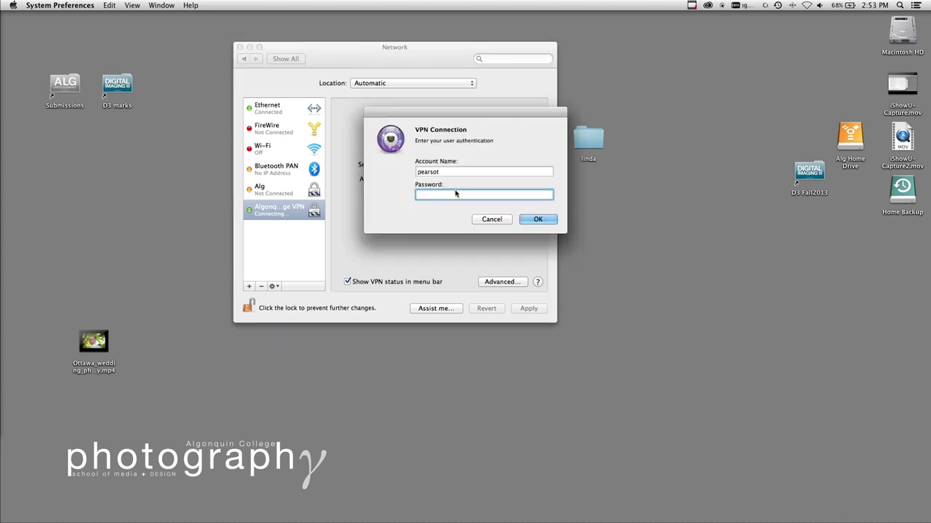
{"action": "type", "text": "••••••••••"}
{"action": "key", "text": "Return"}
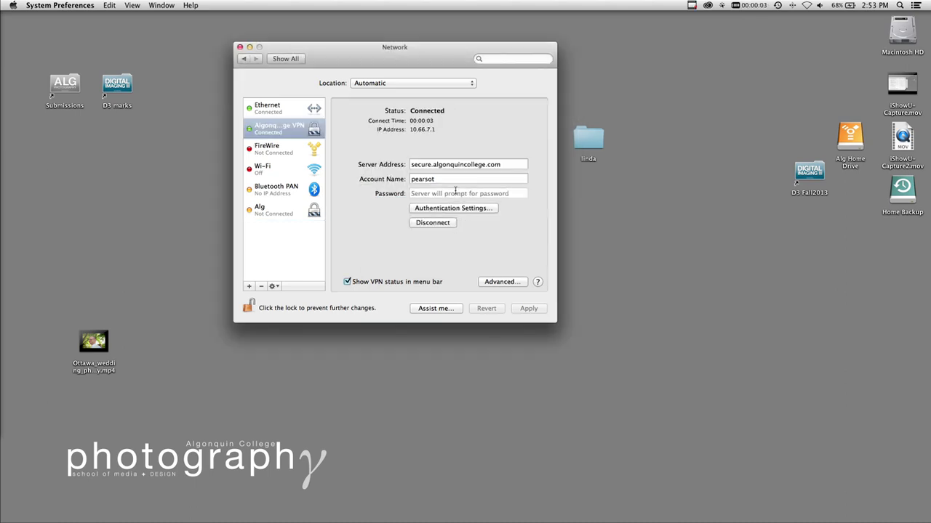
From the Finder desktop, connect to the afp://xserve7.algonquincollege.com server
{"action": "left_click", "coordinate": [773, 253]}
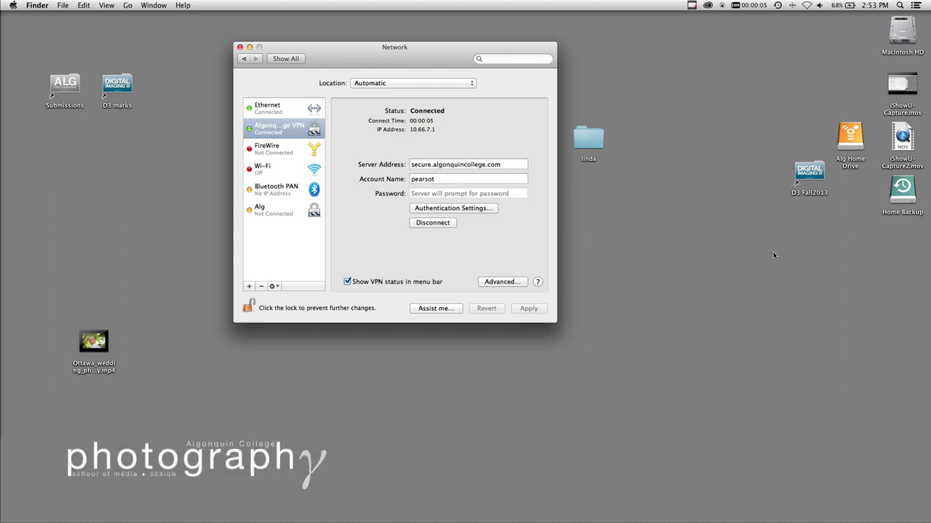
{"action": "key", "text": "super+k"}
{"action": "key", "text": "Return"}
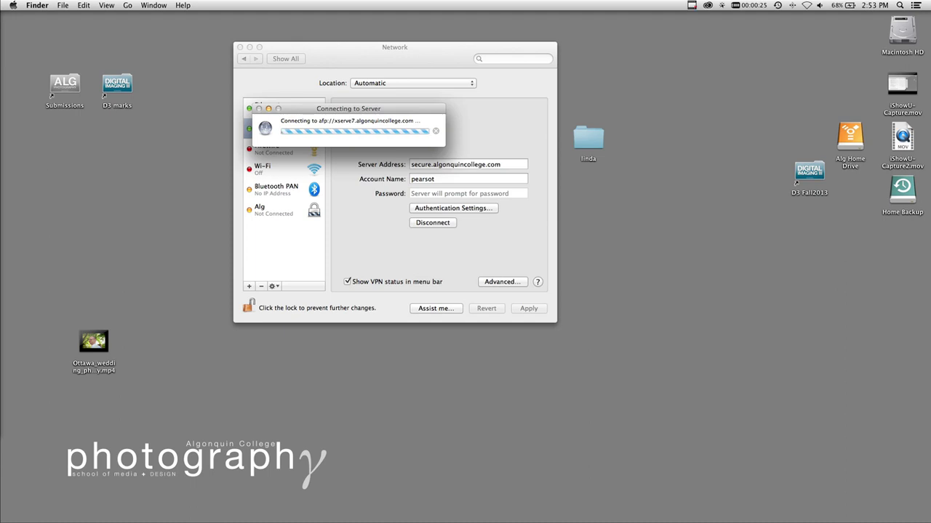
Check the Wi-Fi status, cancel the server connection attempt, and close the Network preferences window
{"action": "left_click", "coordinate": [807, 6]}
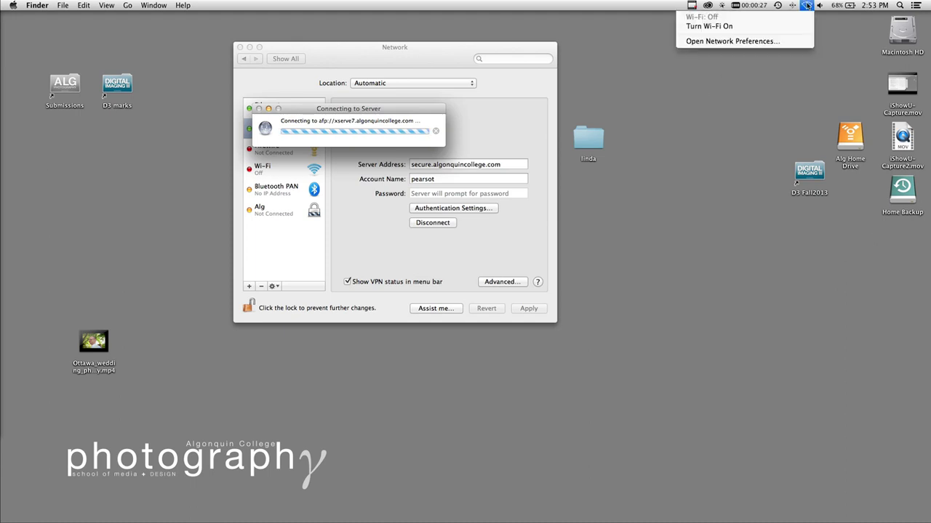
{"action": "left_click", "coordinate": [674, 175]}
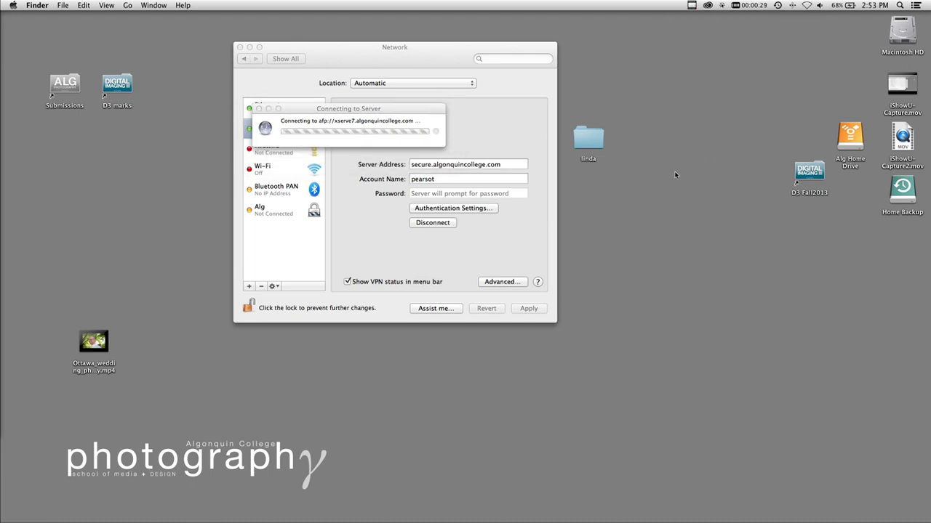
{"action": "left_click", "coordinate": [436, 133]}
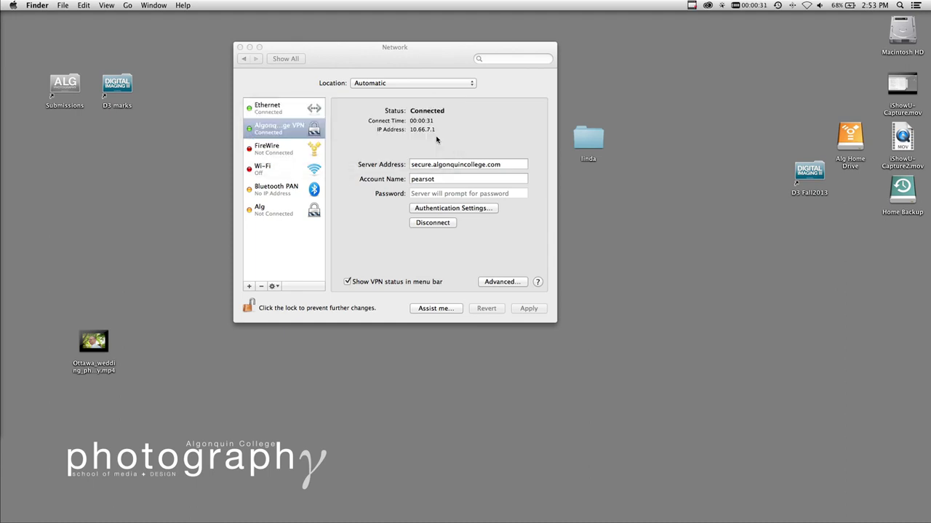
{"action": "left_click", "coordinate": [240, 46]}
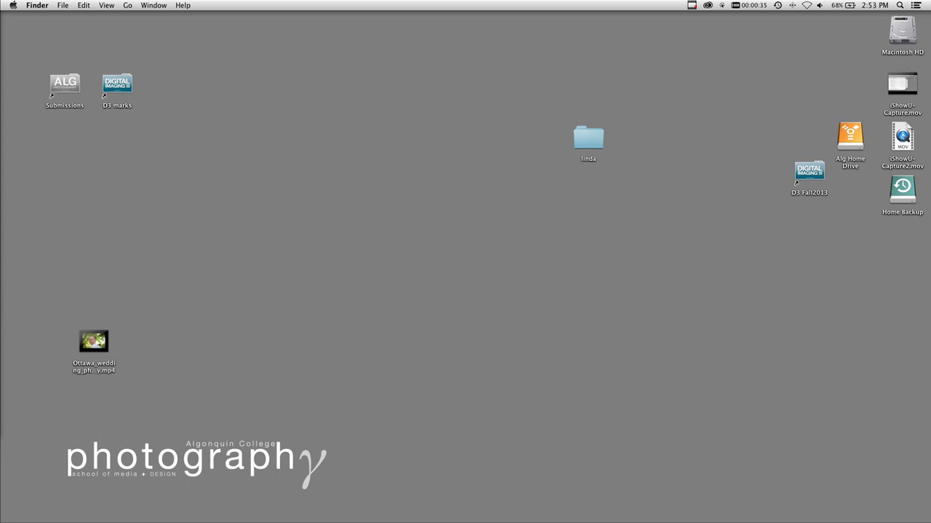
Move Safari onto the main screen and scroll Remote Connect Support to the VPN on MAC systems section
{"action": "left_click_drag", "start_coordinate": [0, 7], "coordinate": [421, 35]}
{"action": "scroll", "coordinate": [461, 231], "scroll_direction": "up", "scroll_amount": 10}
{"action": "scroll", "coordinate": [462, 230], "scroll_direction": "up", "scroll_amount": 15}
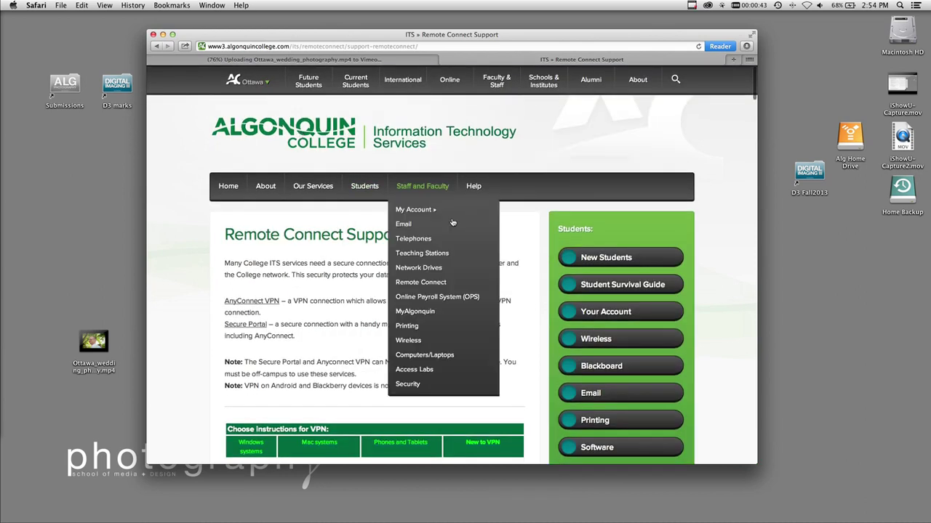
{"action": "scroll", "coordinate": [291, 275], "scroll_direction": "down", "scroll_amount": 4}
{"action": "scroll", "coordinate": [291, 275], "scroll_direction": "down", "scroll_amount": 20}
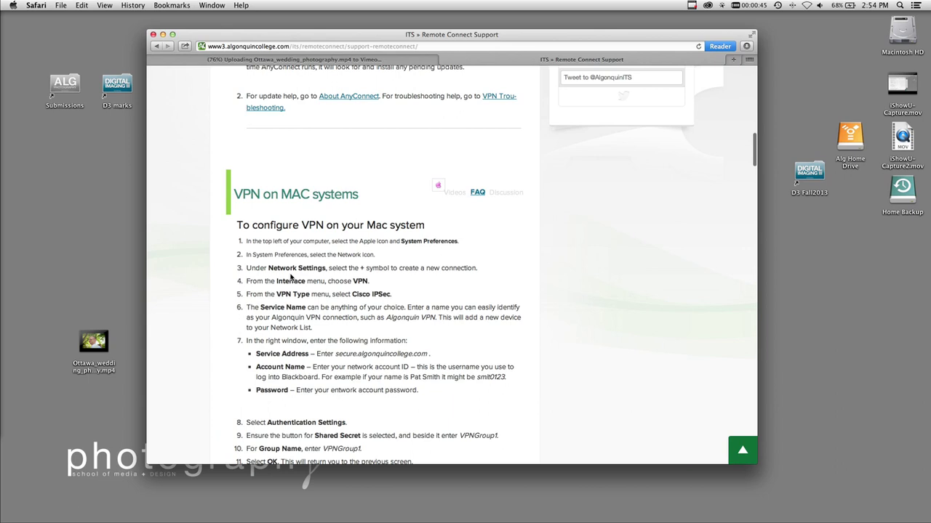